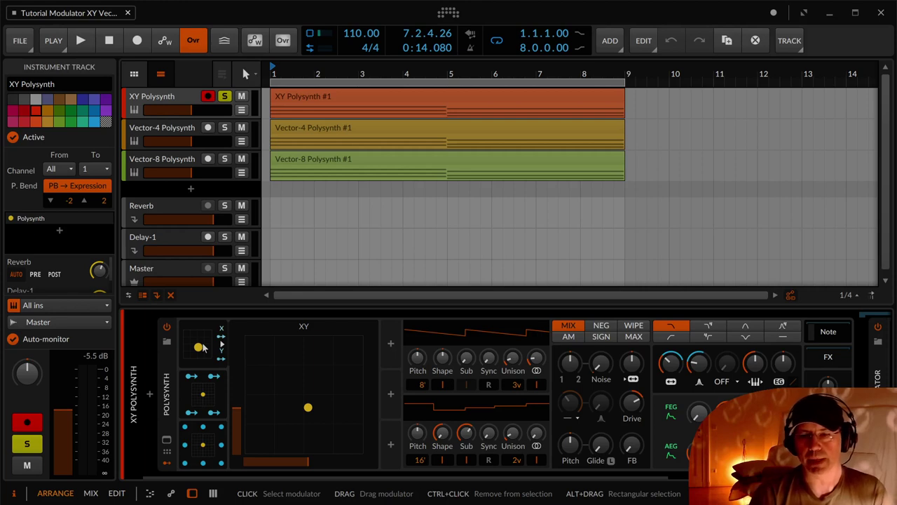
- Move the XY modulator's point around the pad's centre and review the Vector-4, Vector-8 and XY modulator mappings
mouse_move(311, 410)
left_mouse_down()
mouse_move(301, 383)
mouse_move(292, 402)
mouse_move(297, 389)
mouse_move(315, 394)
mouse_move(297, 400)
mouse_move(303, 364)
mouse_move(308, 399)
mouse_move(279, 438)
mouse_move(322, 415)
mouse_move(345, 320)
mouse_move(293, 371)
mouse_move(326, 382)
mouse_move(314, 402)
mouse_move(306, 396)
left_mouse_up()
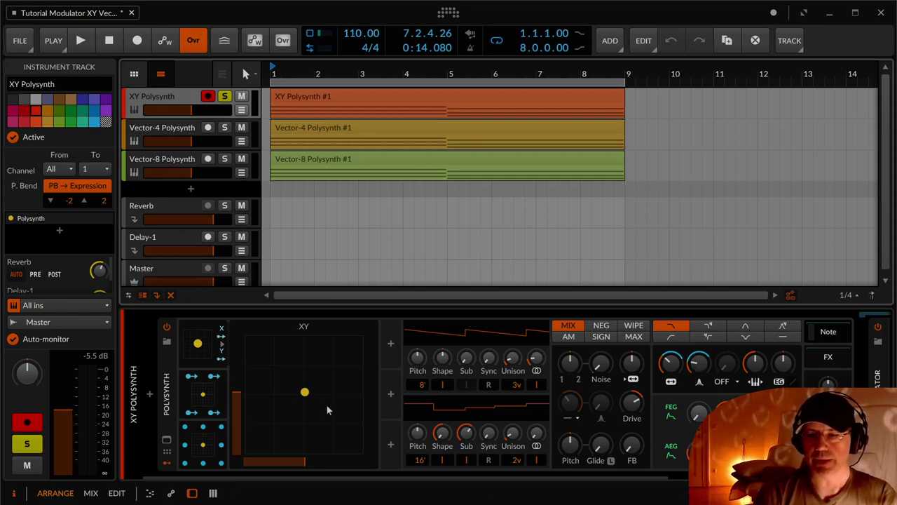
mouse_move(306, 401)
left_mouse_down()
mouse_move(319, 388)
mouse_move(312, 381)
mouse_move(261, 438)
mouse_move(245, 329)
mouse_move(323, 331)
mouse_move(291, 426)
mouse_move(221, 418)
mouse_move(224, 347)
mouse_move(252, 393)
mouse_move(232, 466)
mouse_move(303, 499)
mouse_move(278, 346)
mouse_move(329, 401)
mouse_move(298, 450)
mouse_move(291, 372)
mouse_move(306, 394)
left_mouse_up()
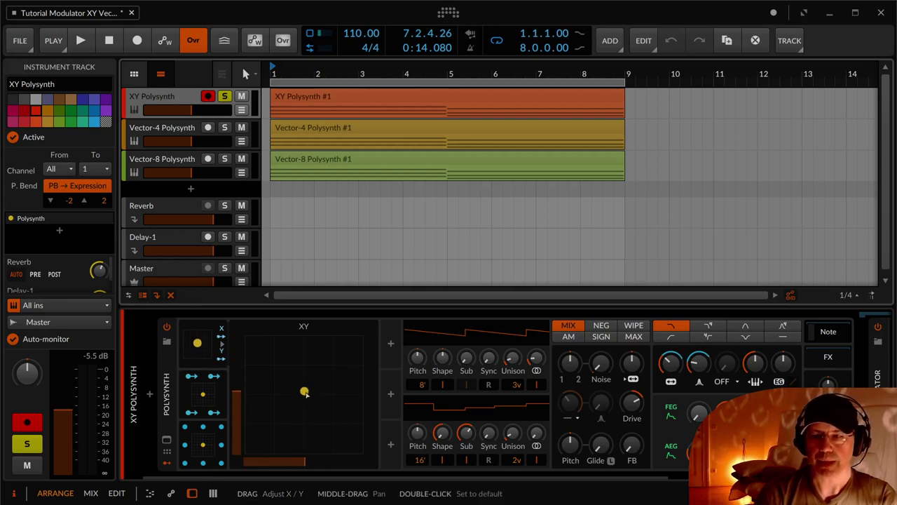
left_click(205, 393)
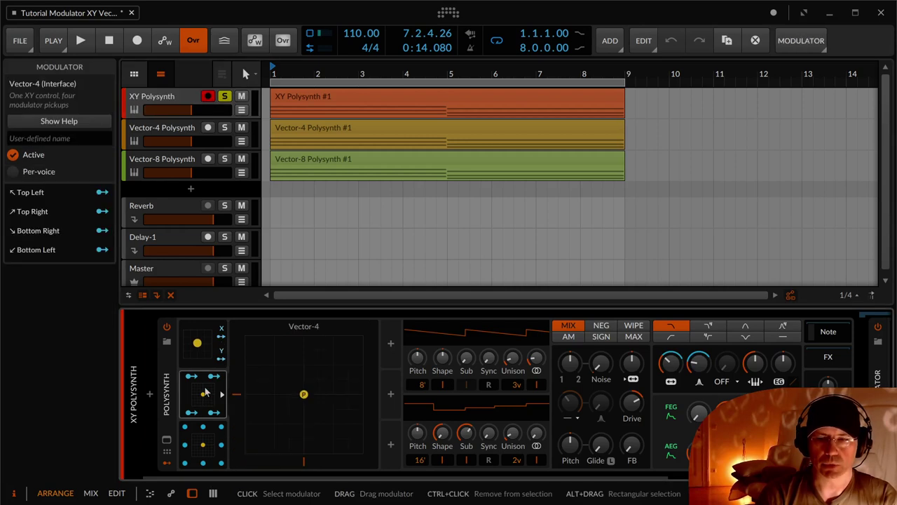
left_click(205, 440)
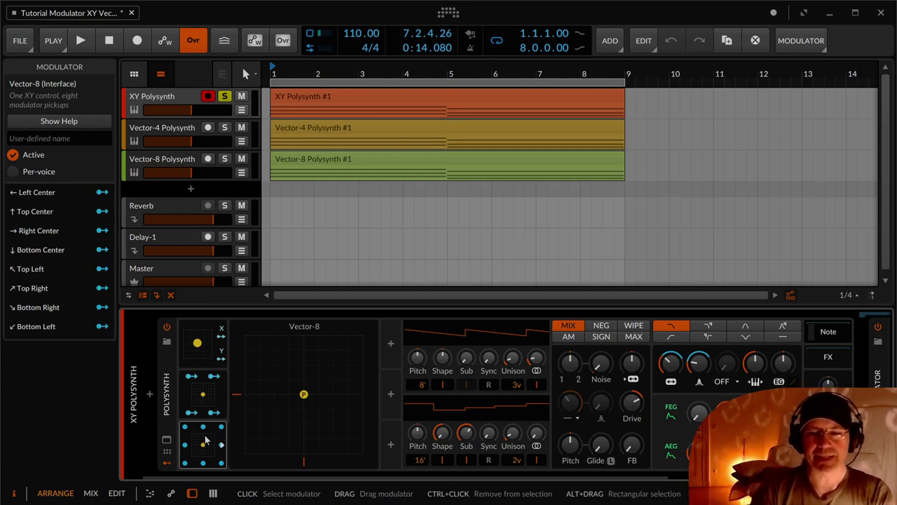
left_click(199, 333)
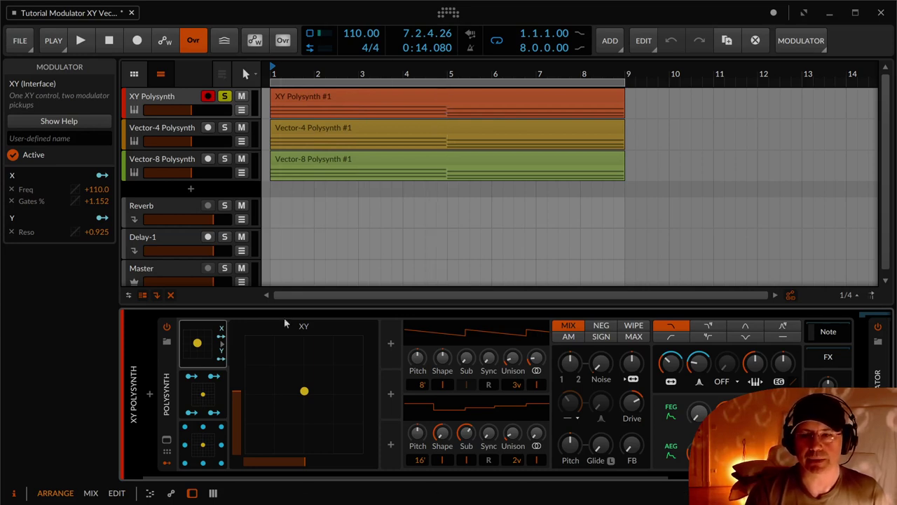
- Set the XY point to the pad's bottom-left corner, start playback and sweep the point up and back near the centre
left_click_drag(304, 392, 229, 467)
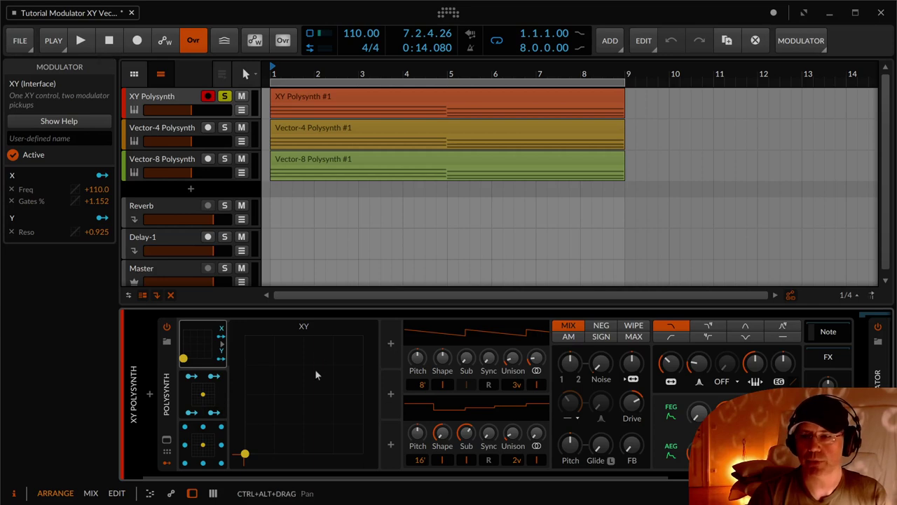
left_click(89, 42)
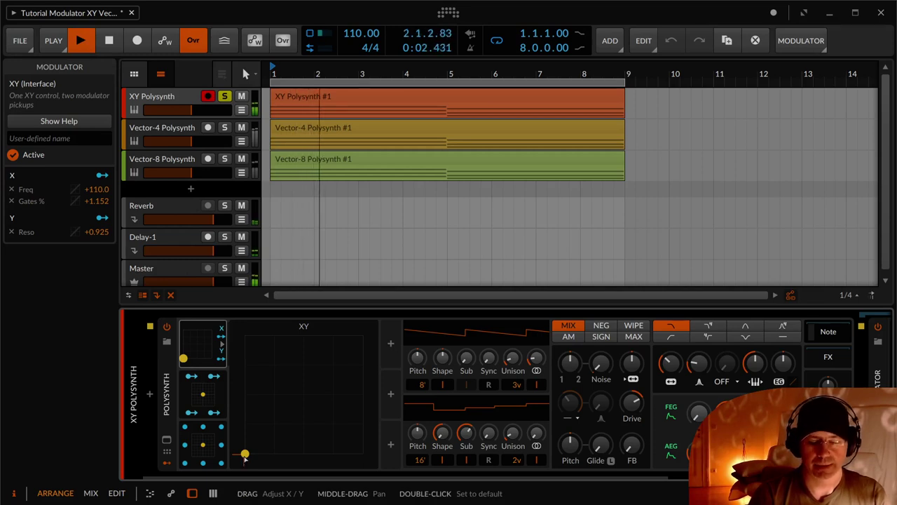
left_click_drag(245, 454, 244, 425)
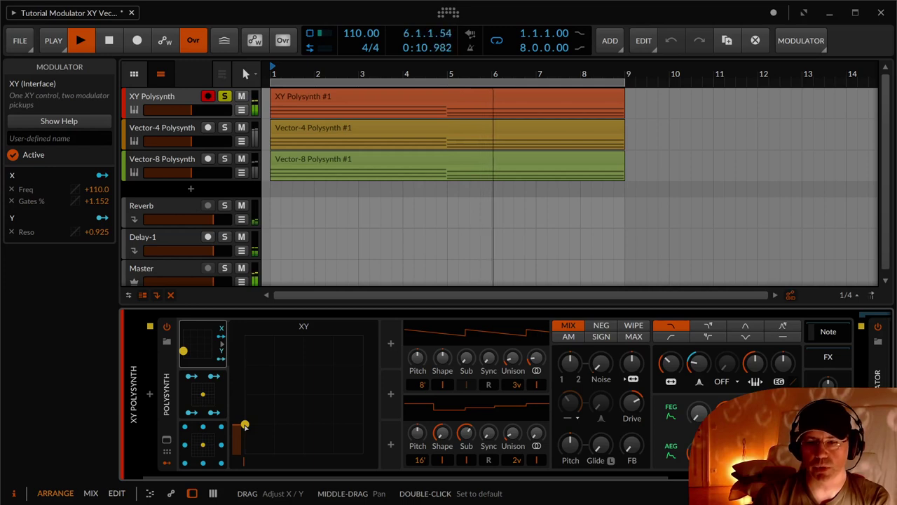
left_click_drag(246, 425, 314, 389)
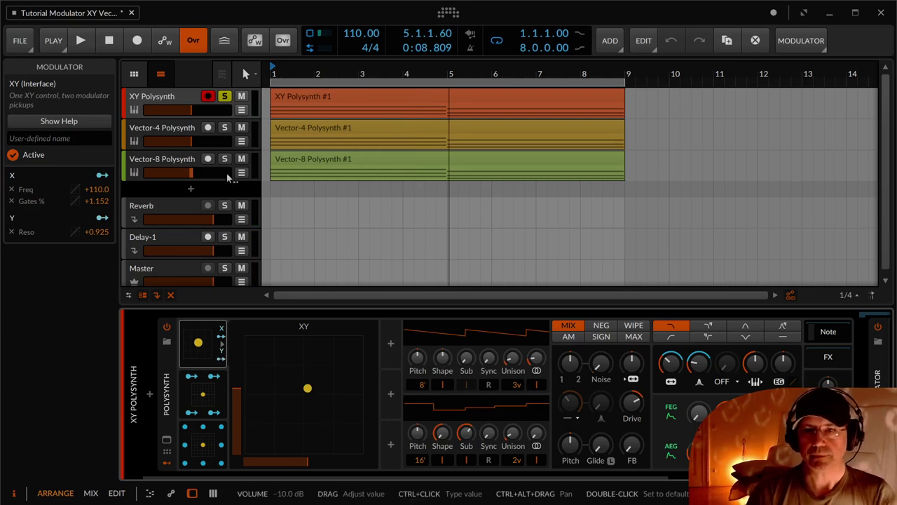
- Solo the Vector-4 Polysynth track and show the mappings of its Vector-4 modulator
left_click(224, 126)
left_click(170, 130)
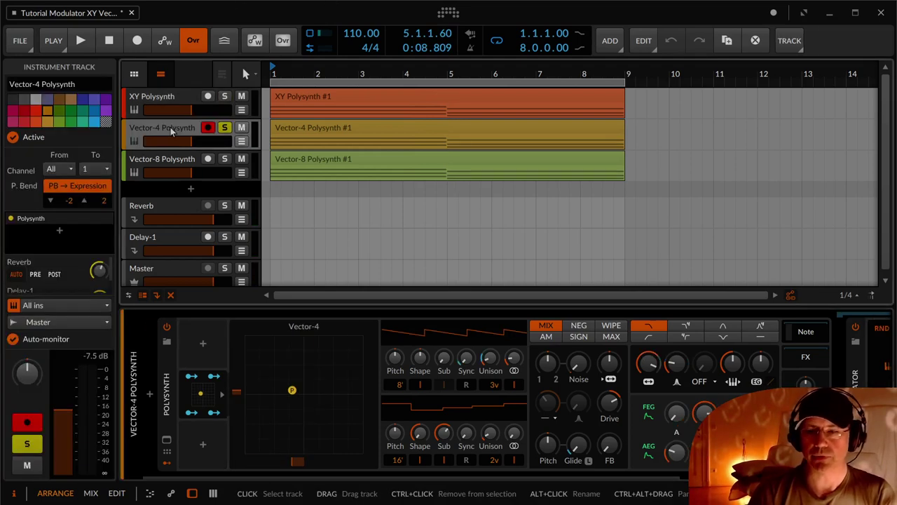
left_click(206, 394)
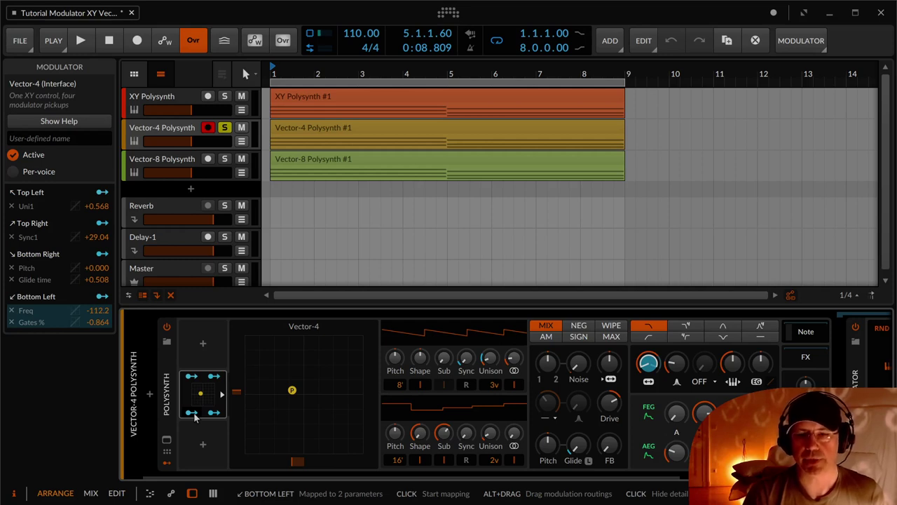
- Put the Vector-4 point in the pad's bottom-left corner and audition its movement during playback
left_click_drag(292, 389, 232, 499)
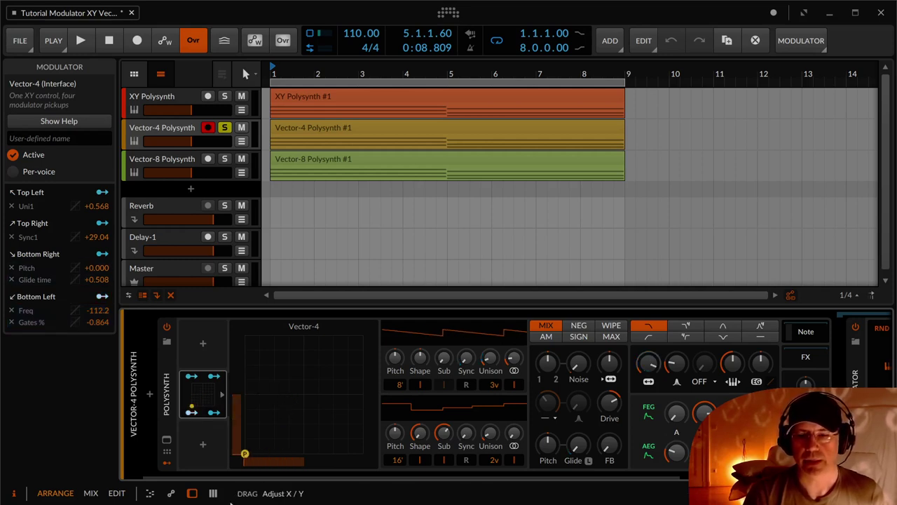
key("space")
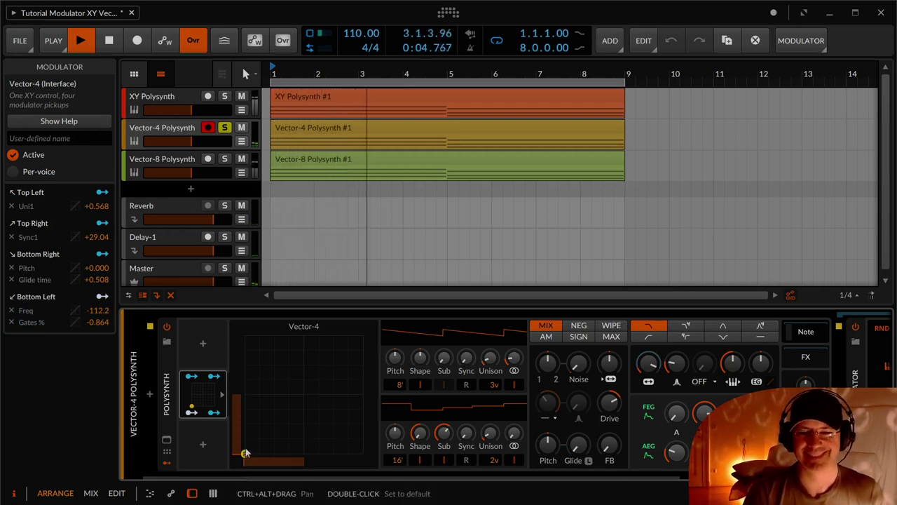
mouse_move(245, 453)
left_mouse_down()
mouse_move(243, 398)
mouse_move(245, 453)
left_mouse_up()
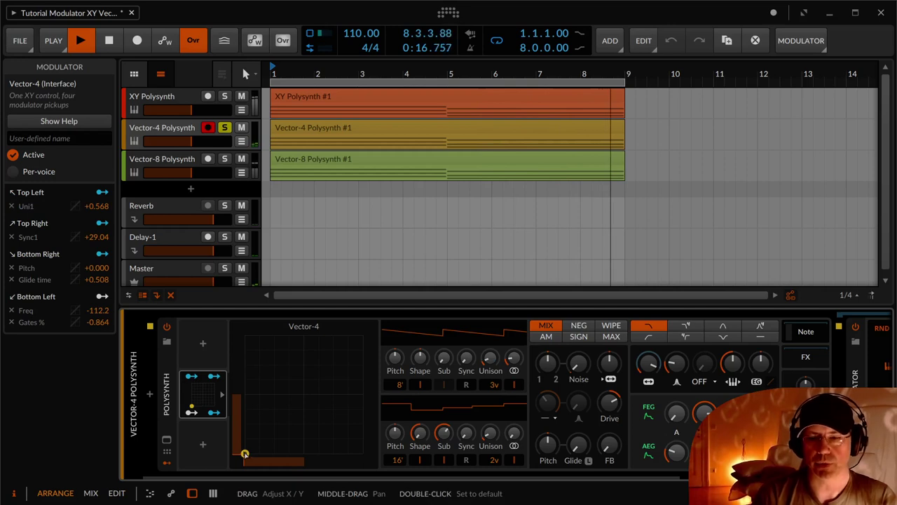
left_click_drag(237, 450, 202, 457)
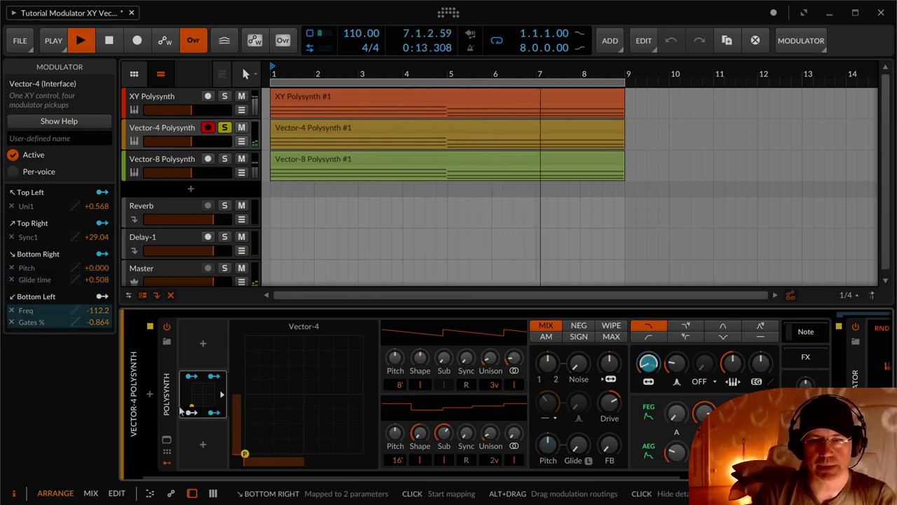
- Set the Bottom Right Pitch modulation to +20.16, audition the Vector-4 point across the pad back to the bottom-left corner, and stop playback
left_click_drag(98, 269, 98, 256)
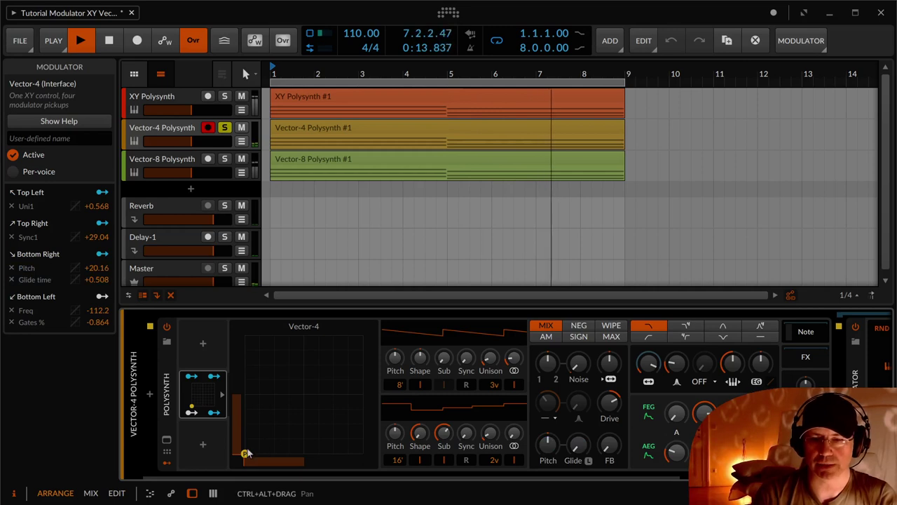
mouse_move(261, 460)
left_mouse_down()
mouse_move(347, 484)
mouse_move(358, 457)
mouse_move(261, 366)
mouse_move(246, 323)
mouse_move(276, 416)
mouse_move(271, 440)
mouse_move(245, 454)
left_mouse_up()
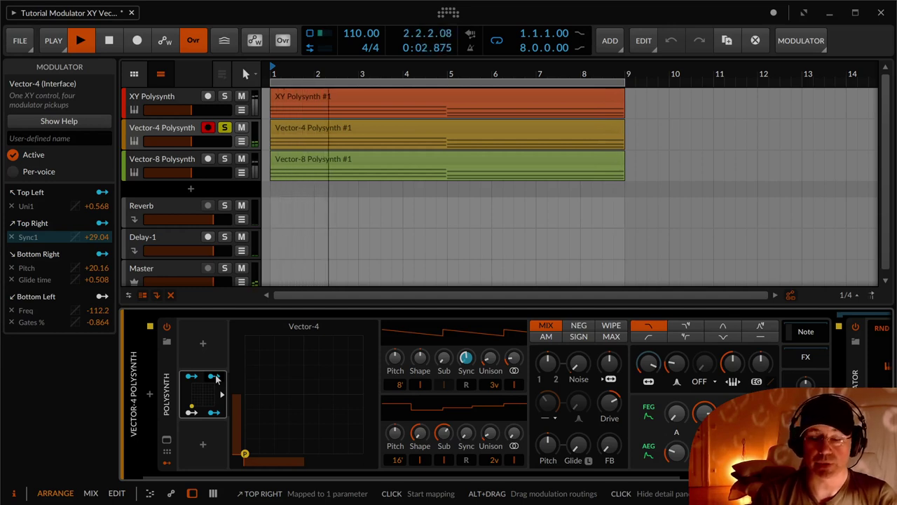
left_click_drag(245, 454, 324, 395)
left_click_drag(341, 398, 242, 460)
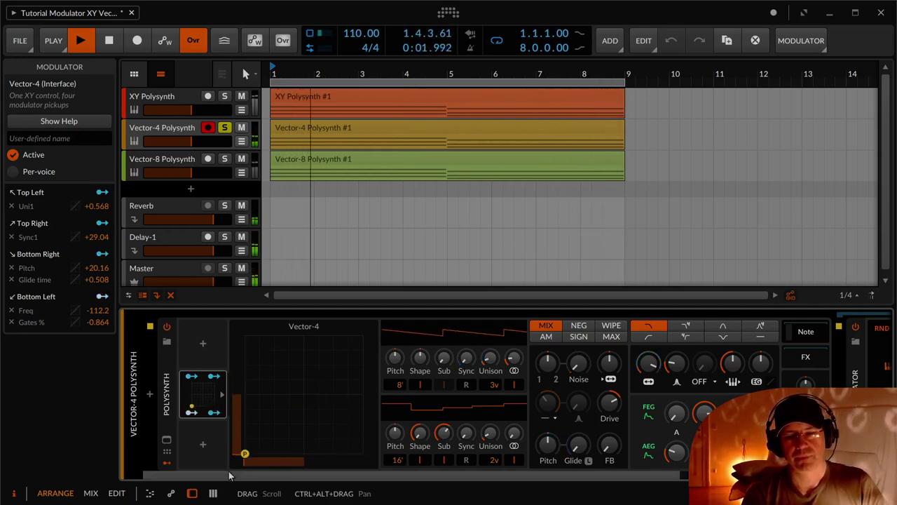
key("space")
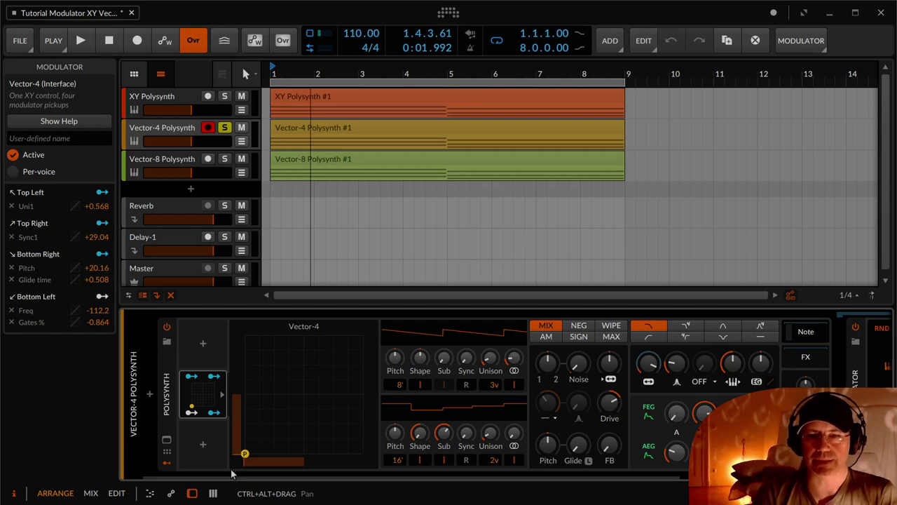
- Show the Vector-8 modulator's mappings on the Vector-8 Polysynth track and solo that track
left_click(173, 162)
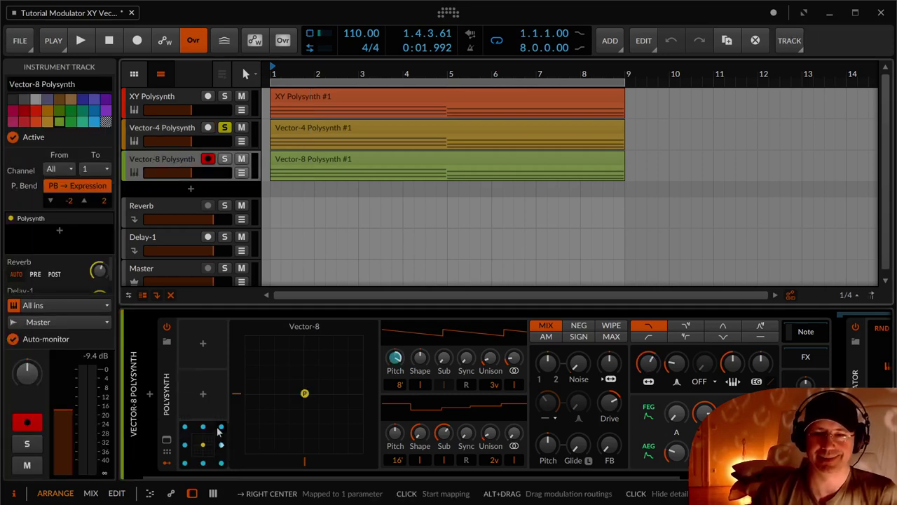
left_click(197, 442)
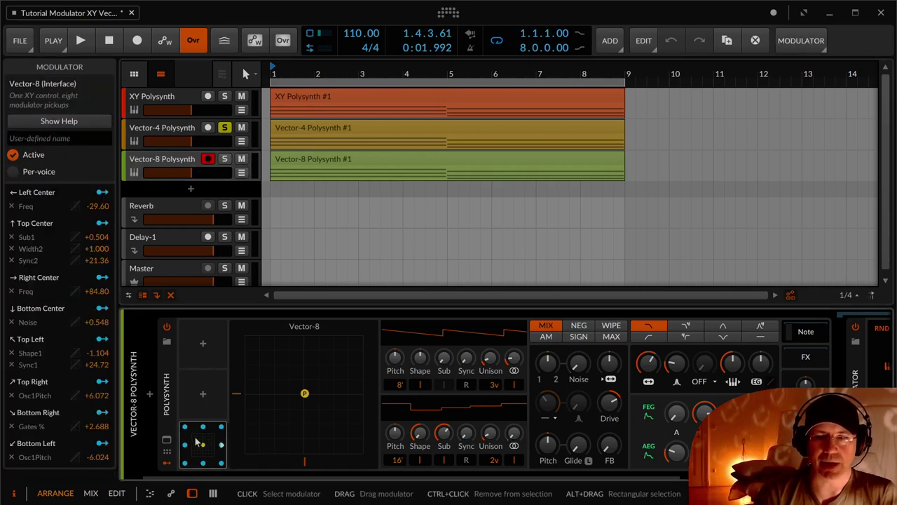
key("s")
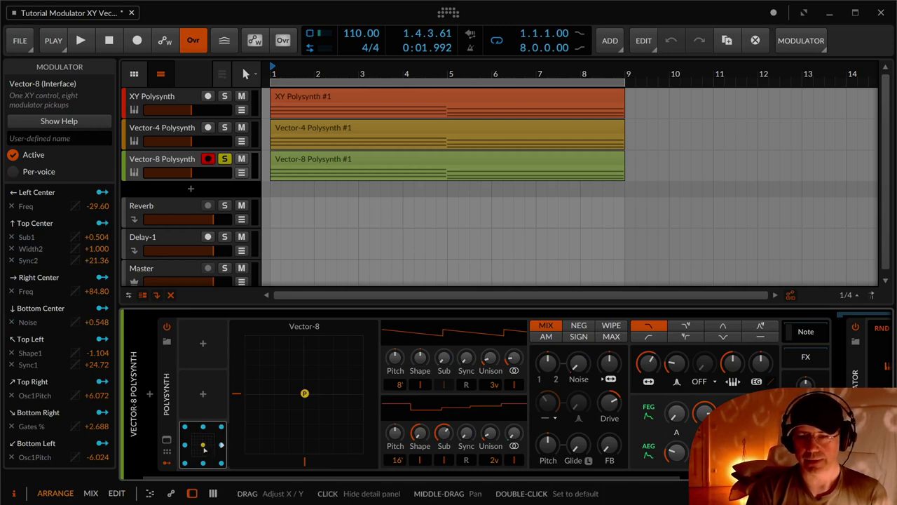
- Play the project while moving the Vector-8 point around the pad, leave it slightly left of centre, and stop playback
left_click_drag(203, 447, 202, 449)
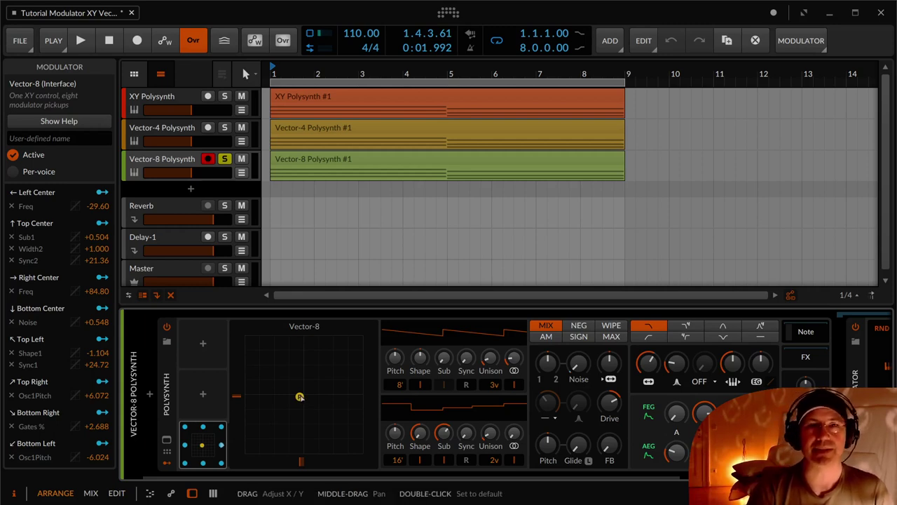
key("space")
mouse_move(300, 397)
left_mouse_down()
mouse_move(242, 414)
mouse_move(244, 451)
mouse_move(325, 463)
mouse_move(370, 448)
mouse_move(376, 390)
mouse_move(370, 354)
mouse_move(357, 344)
mouse_move(247, 339)
mouse_move(271, 379)
mouse_move(252, 393)
mouse_move(286, 386)
mouse_move(355, 417)
mouse_move(317, 457)
mouse_move(297, 458)
mouse_move(279, 425)
mouse_move(341, 346)
mouse_move(337, 321)
mouse_move(305, 348)
mouse_move(338, 407)
mouse_move(311, 423)
mouse_move(329, 430)
mouse_move(318, 438)
mouse_move(332, 427)
mouse_move(306, 402)
mouse_move(334, 426)
mouse_move(320, 428)
mouse_move(309, 395)
mouse_move(298, 394)
left_mouse_up()
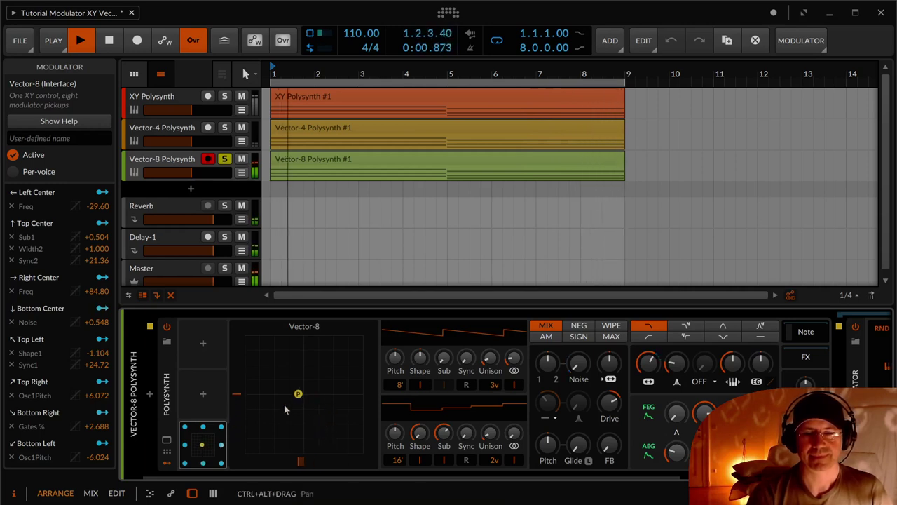
key("space")
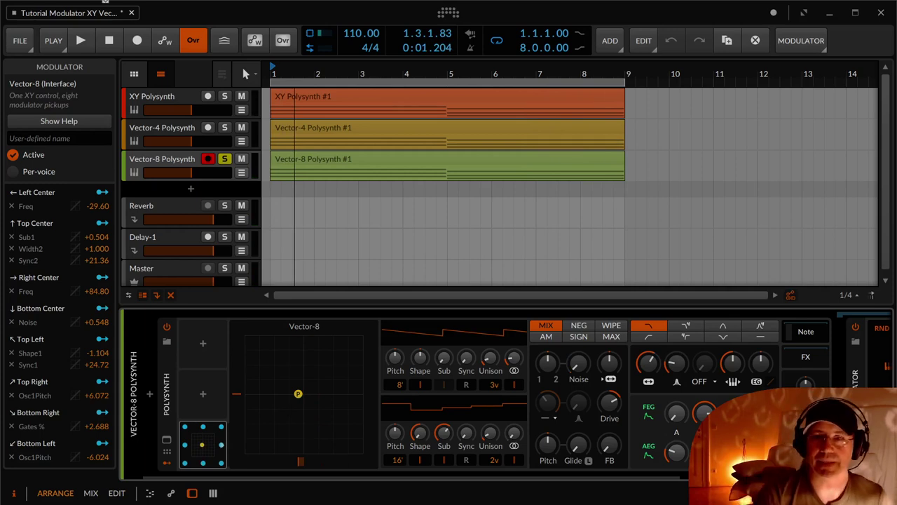
- Review the Vector-4 and Vector-8 modulators on the XY Polysynth track
left_click(165, 104)
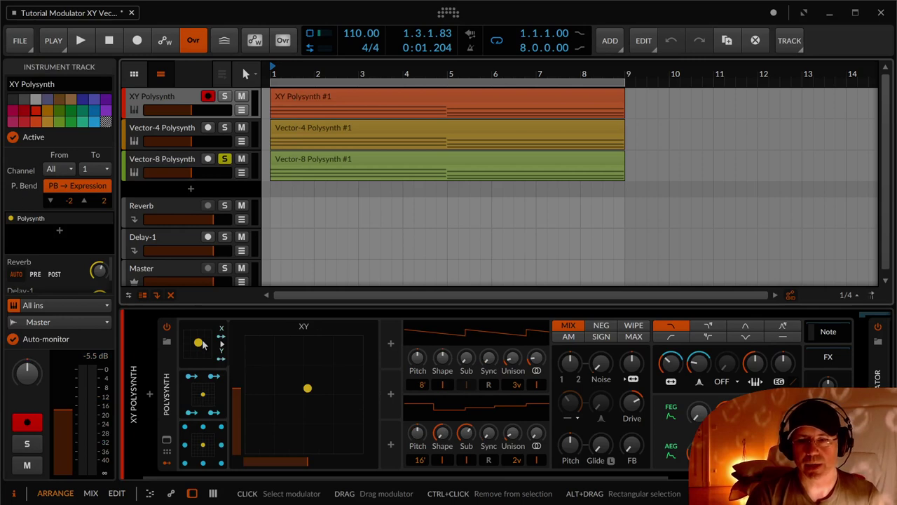
left_click(201, 392)
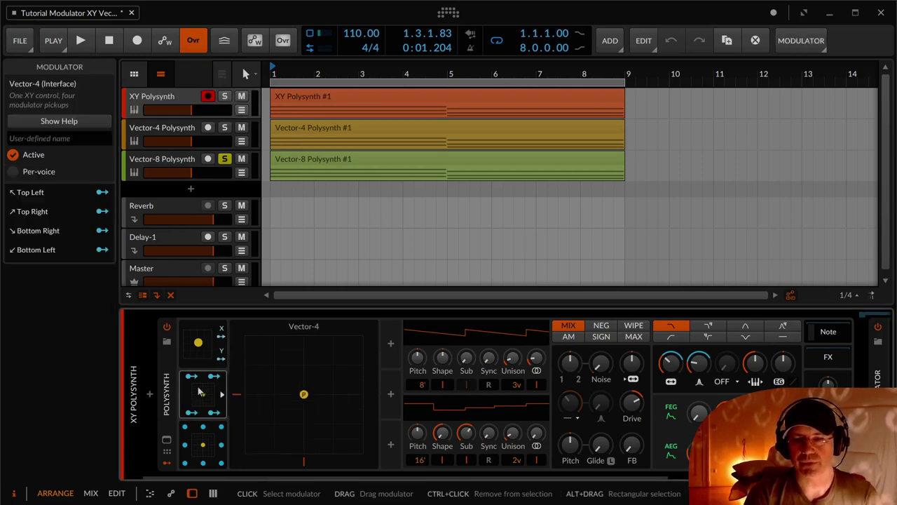
left_click(196, 435)
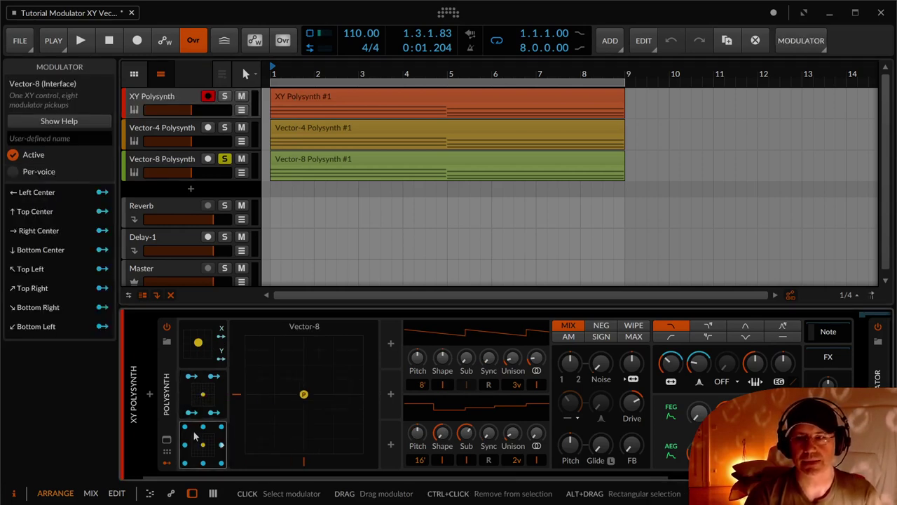